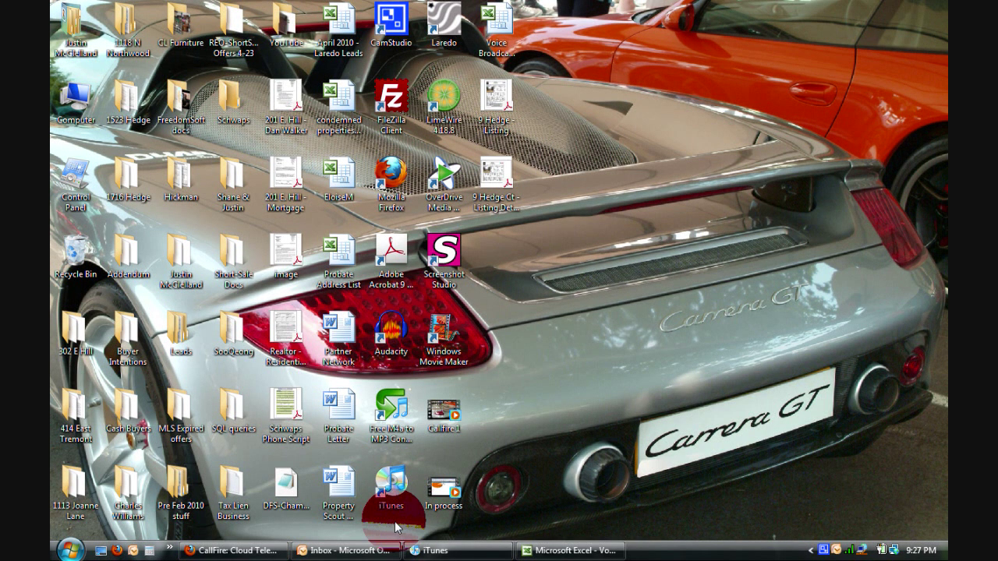
Restore the Firefox window showing the CallFire welcome page from the taskbar
mouse_move(240, 552)
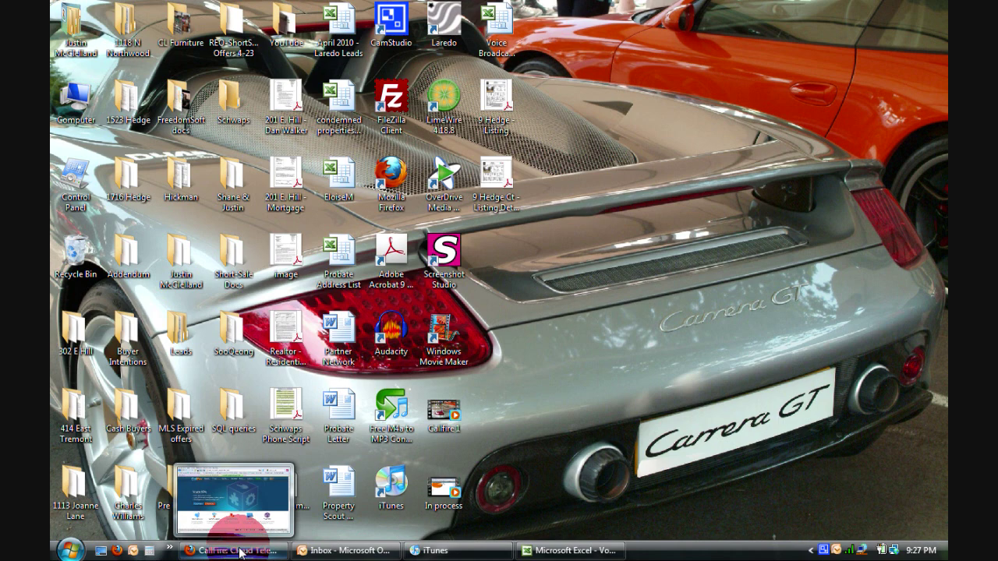
left_click(240, 552)
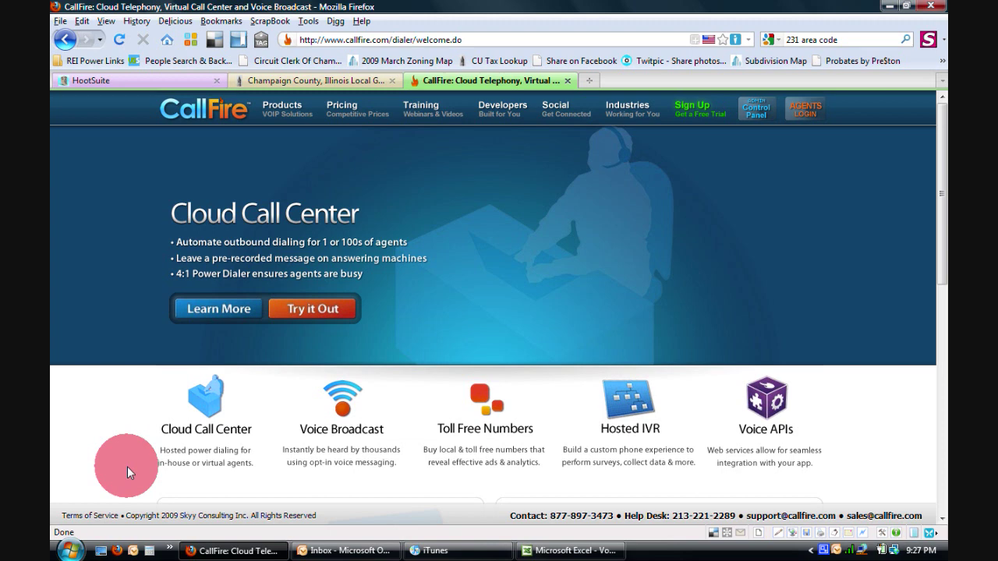
mouse_move(320, 412)
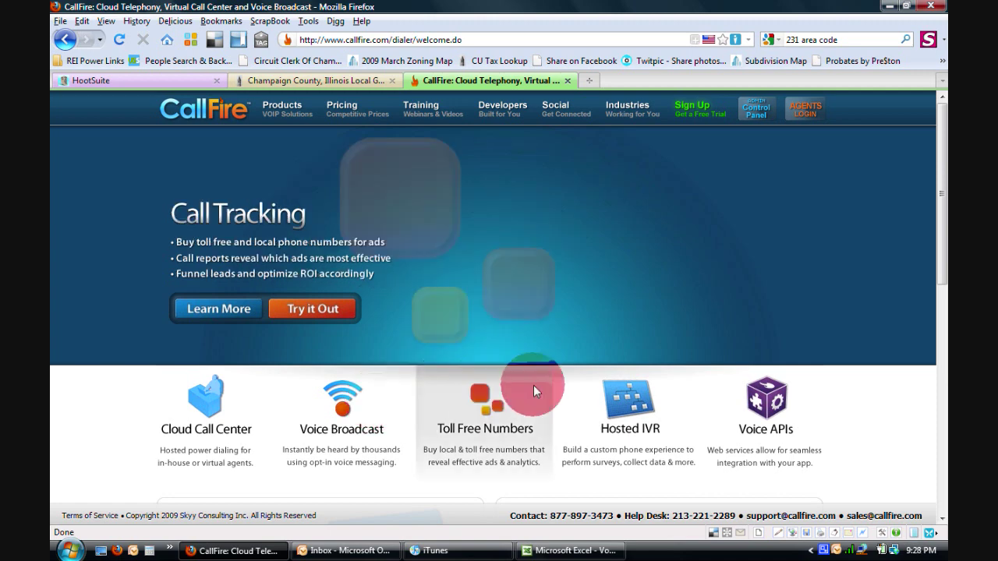
mouse_move(623, 401)
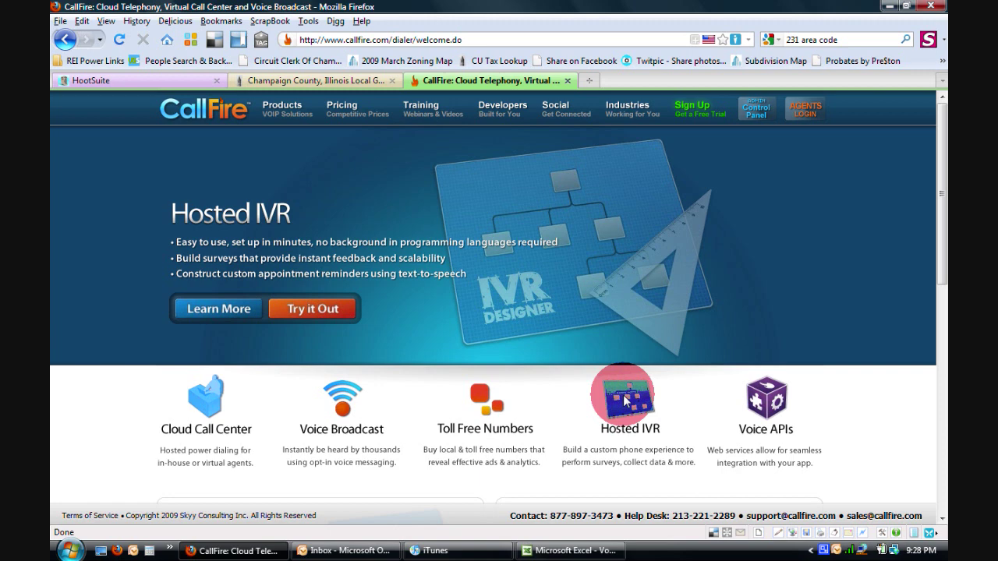
left_click(754, 111)
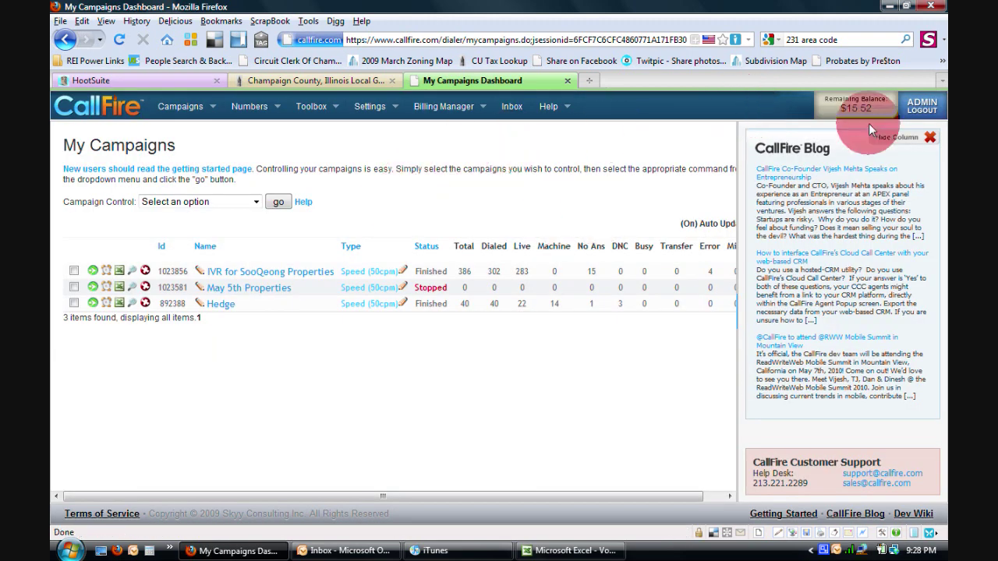
Hide the CallFire Blog side column and bring up the Campaigns menu
left_click(921, 135)
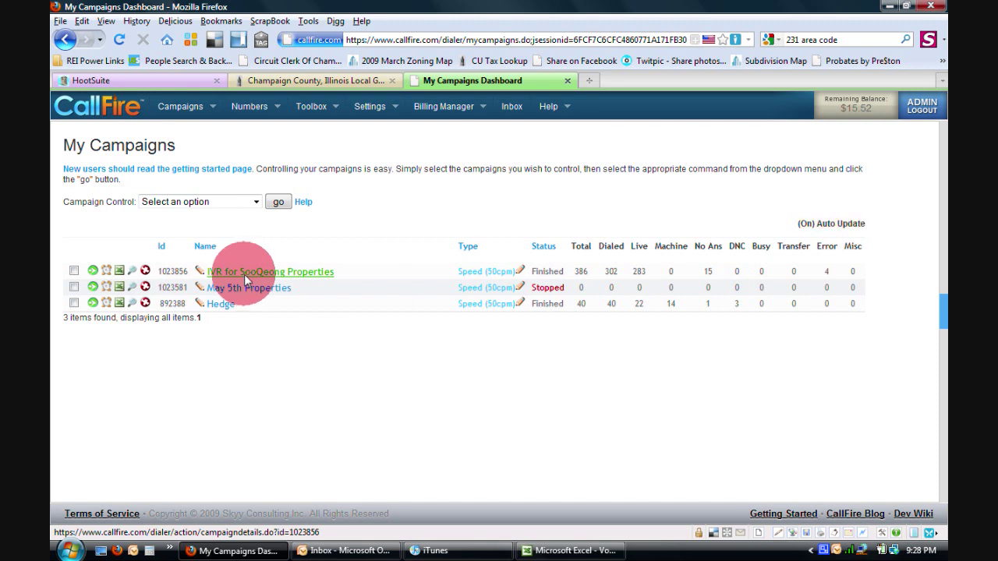
left_click(199, 105)
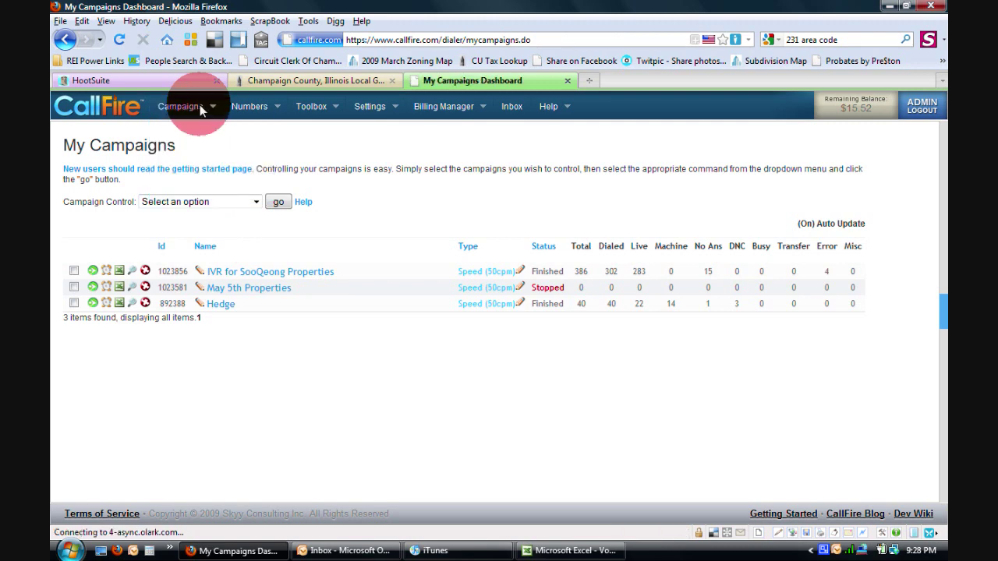
Create a new Hosted IVR campaign and bring up the Load IVR list of saved IVRs
mouse_move(199, 106)
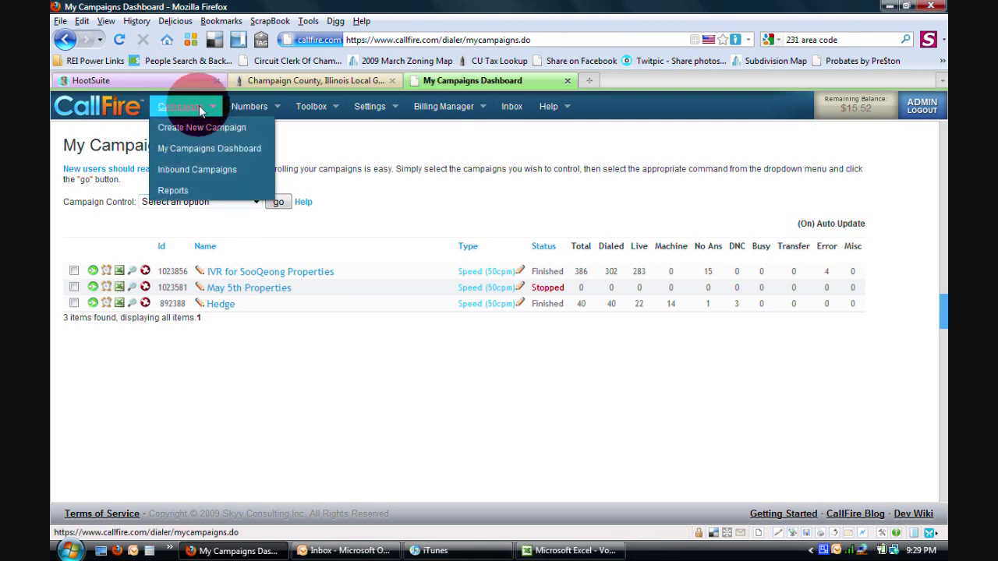
left_click(196, 128)
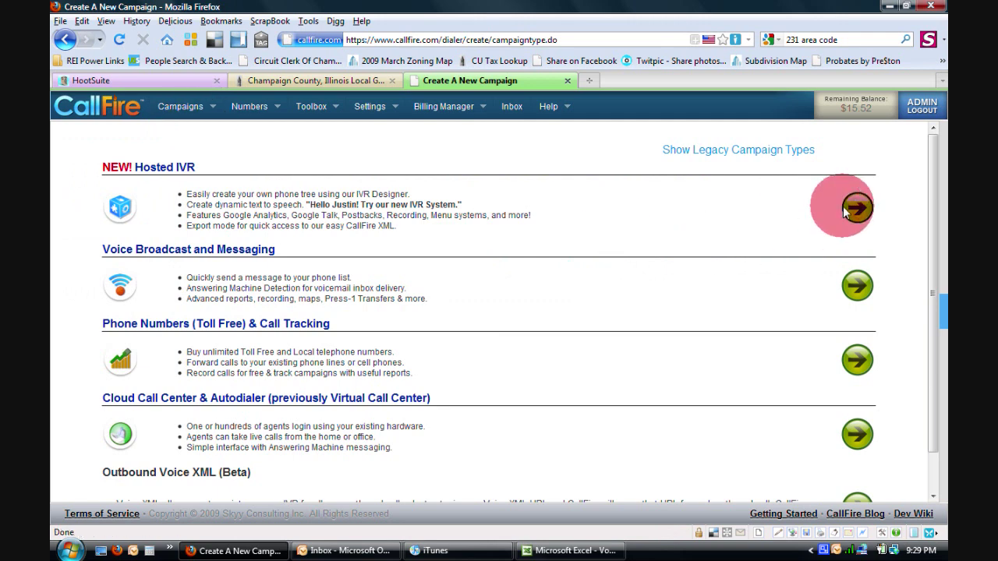
left_click(855, 208)
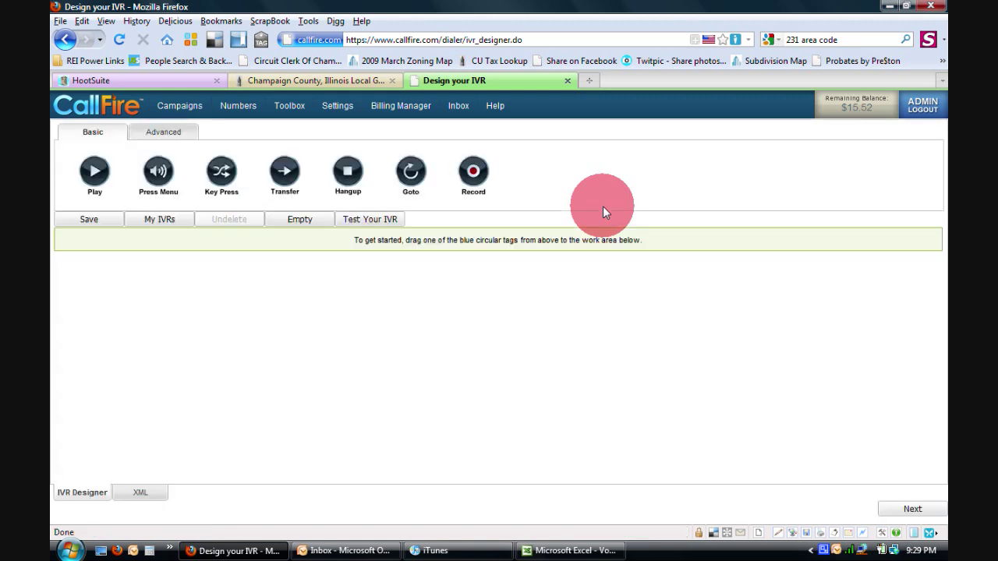
left_click(148, 219)
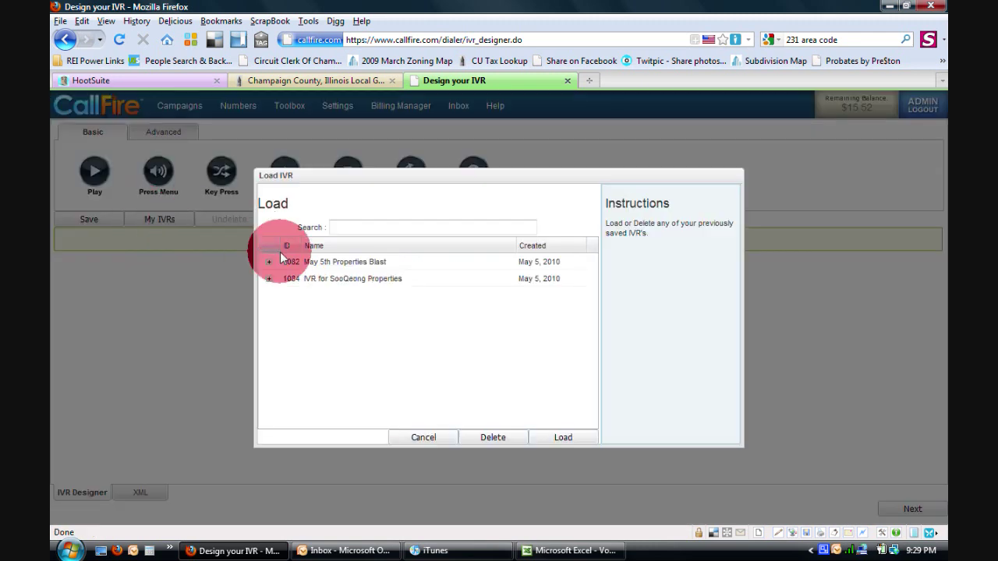
Load 'IVR for SooQeong Properties' from the Load IVR list into the designer
left_click(308, 280)
double_click(308, 281)
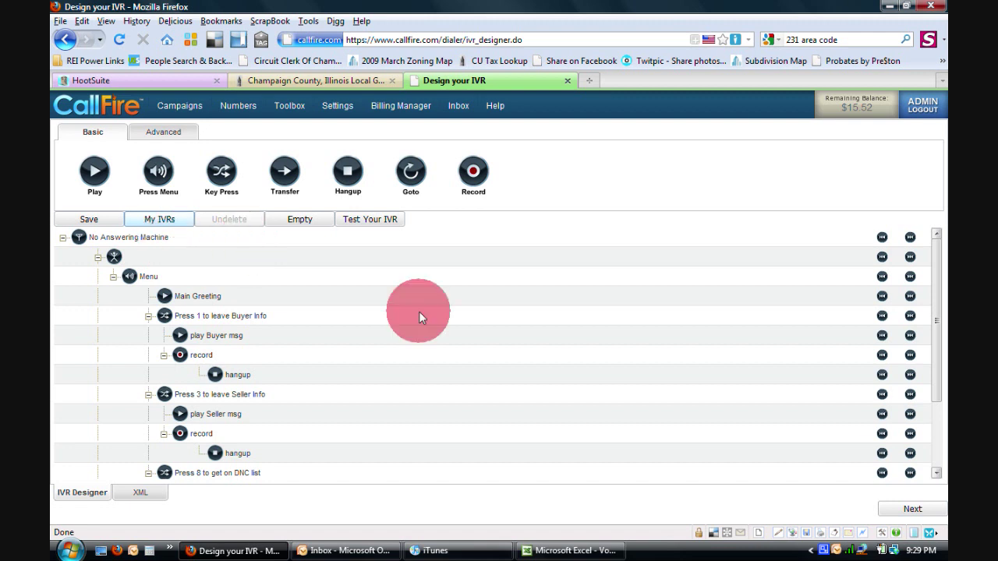
left_click_drag(934, 255, 935, 246)
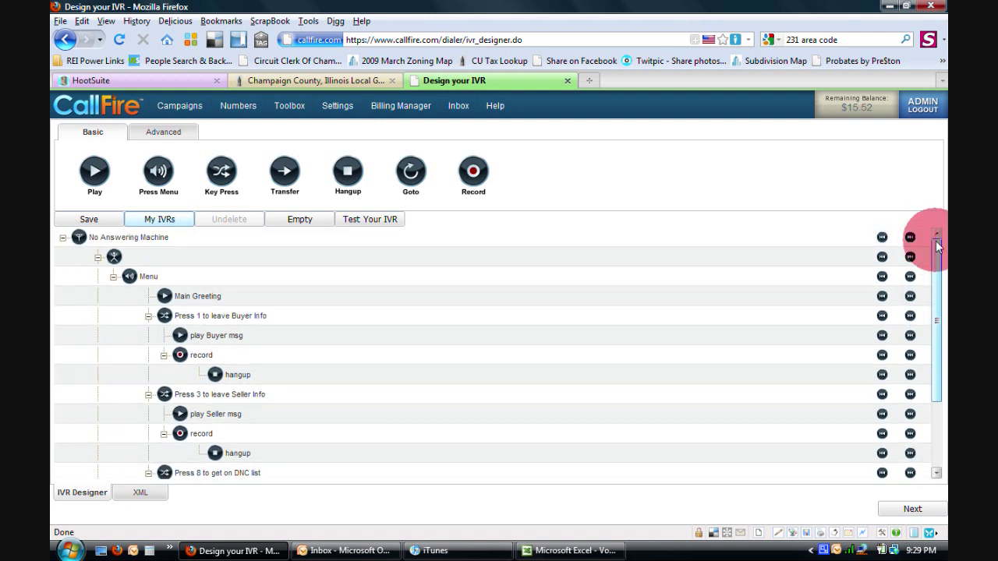
left_click_drag(935, 241, 936, 241)
left_click(672, 223)
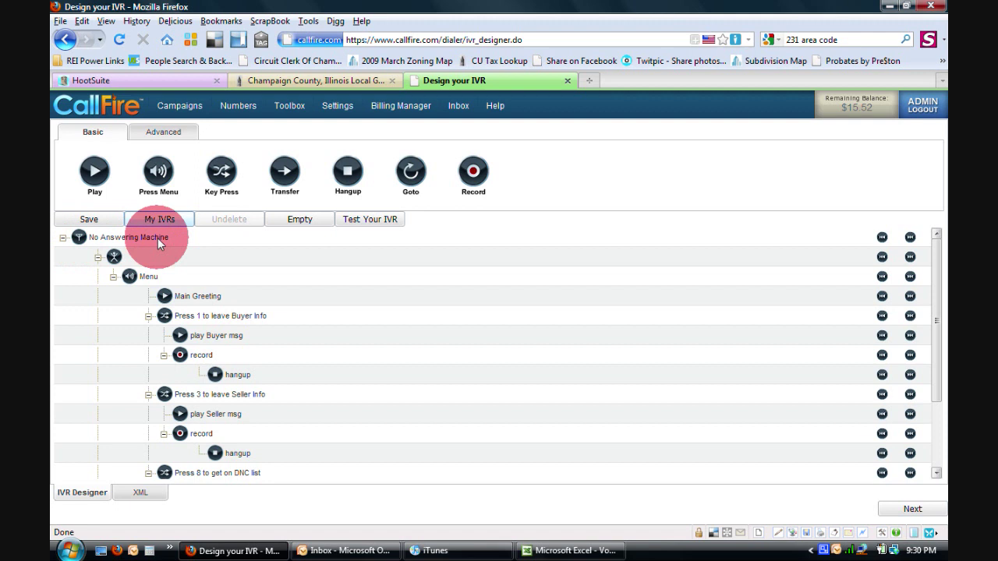
double_click(114, 258)
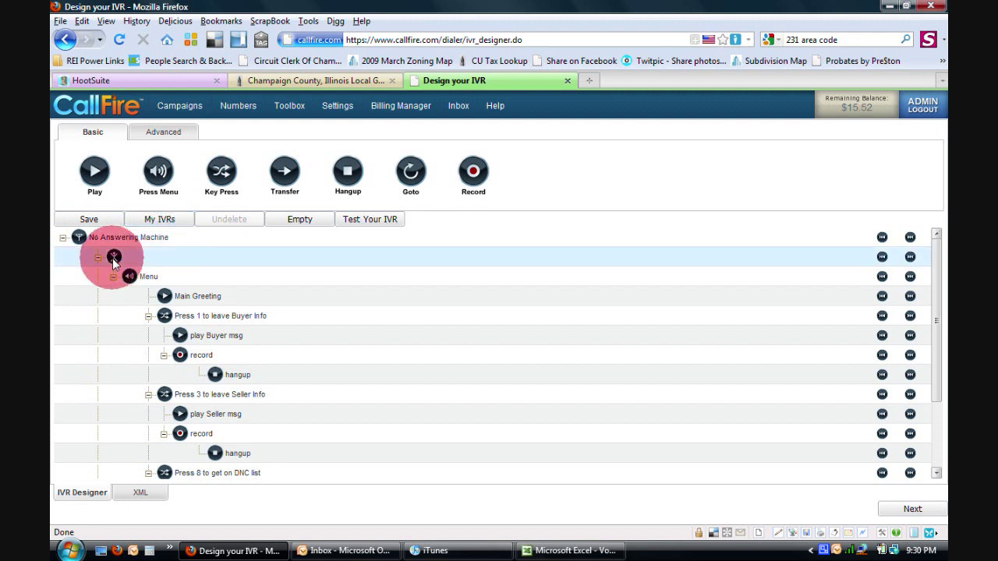
left_click(511, 439)
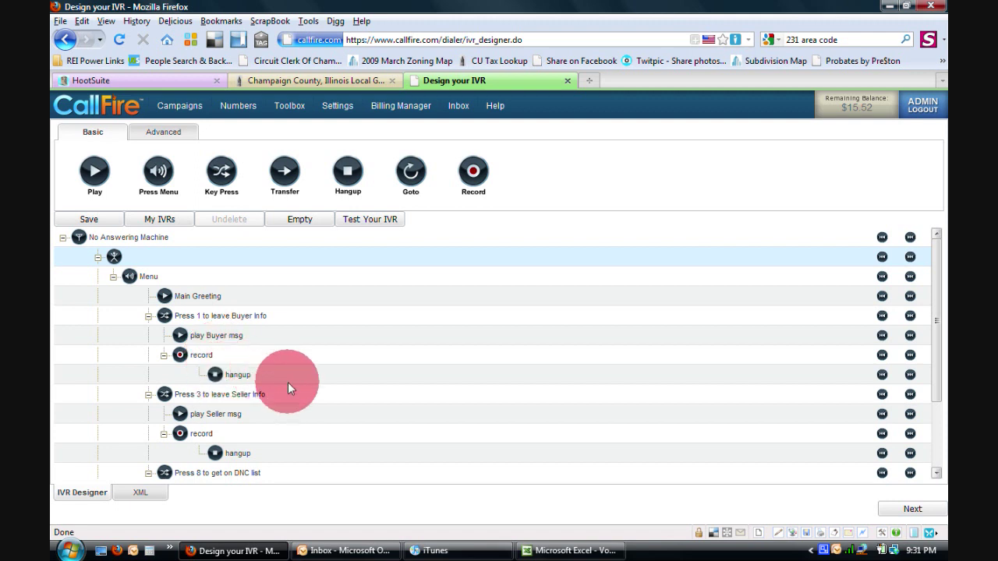
scroll(288, 382, "down", 3)
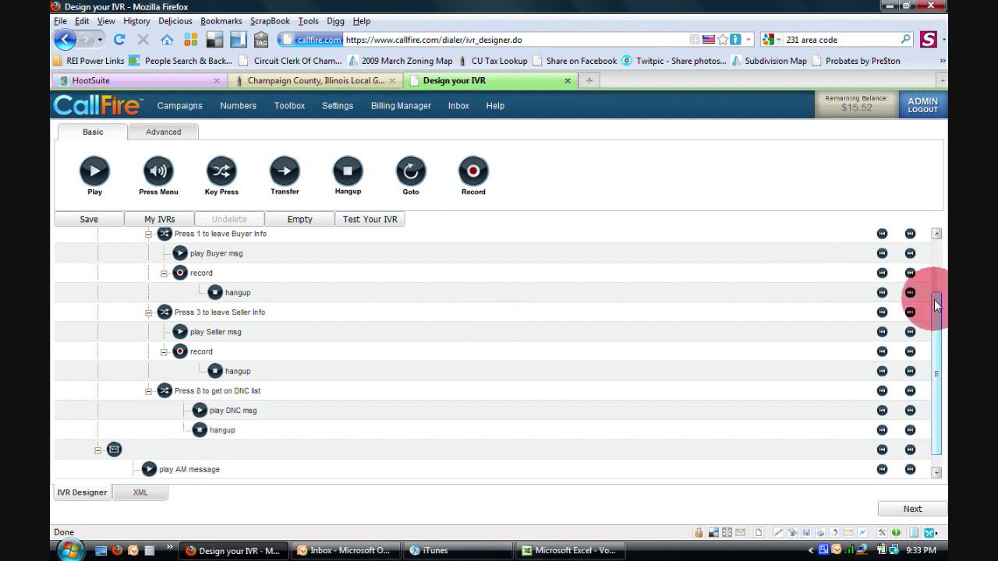
left_click_drag(934, 299, 935, 328)
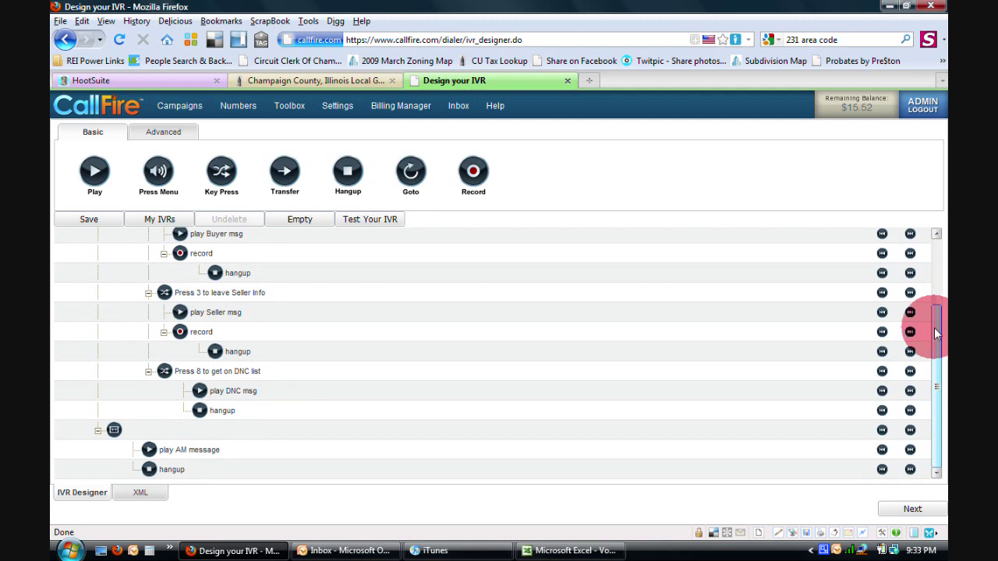
left_click_drag(934, 328, 933, 338)
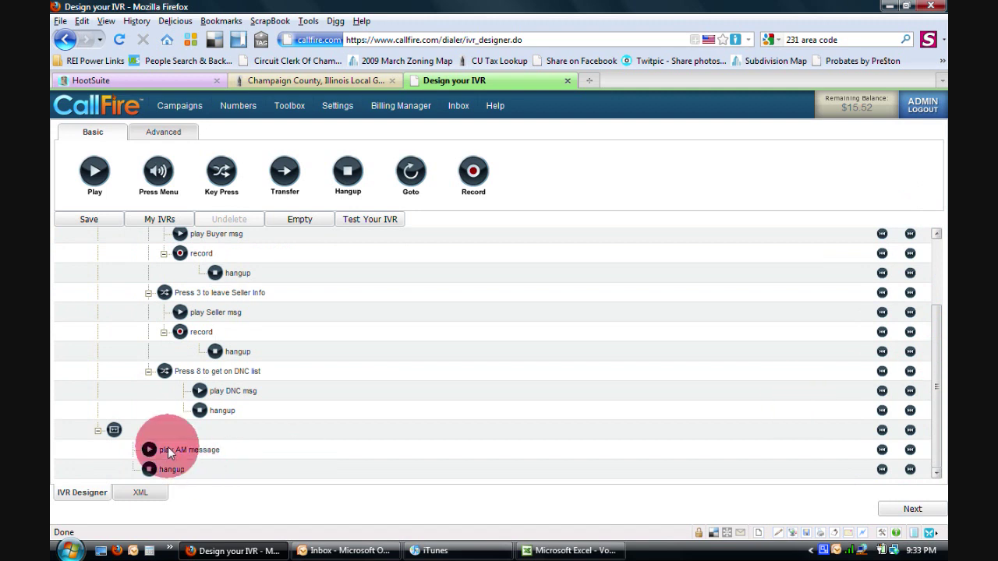
left_click(113, 430)
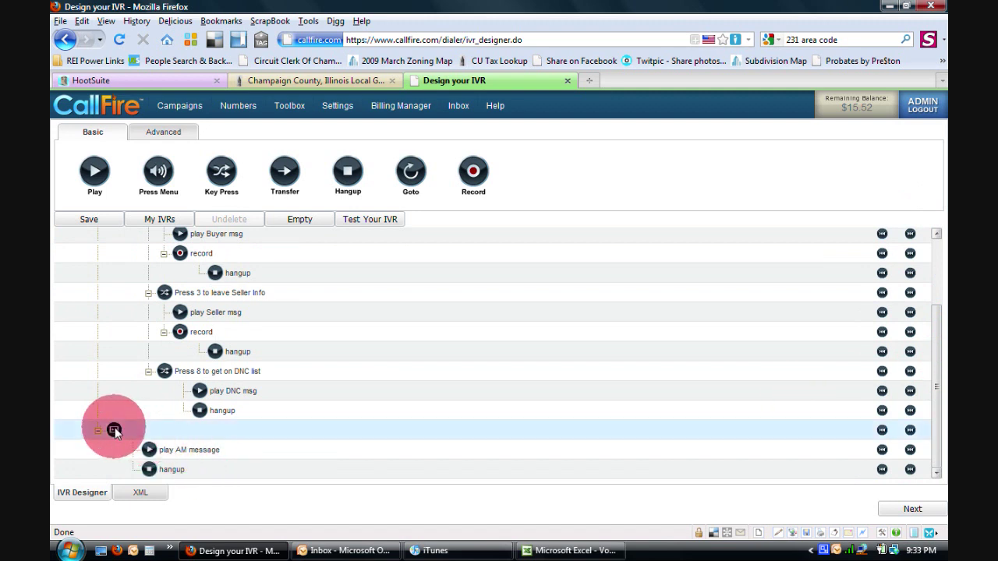
double_click(114, 430)
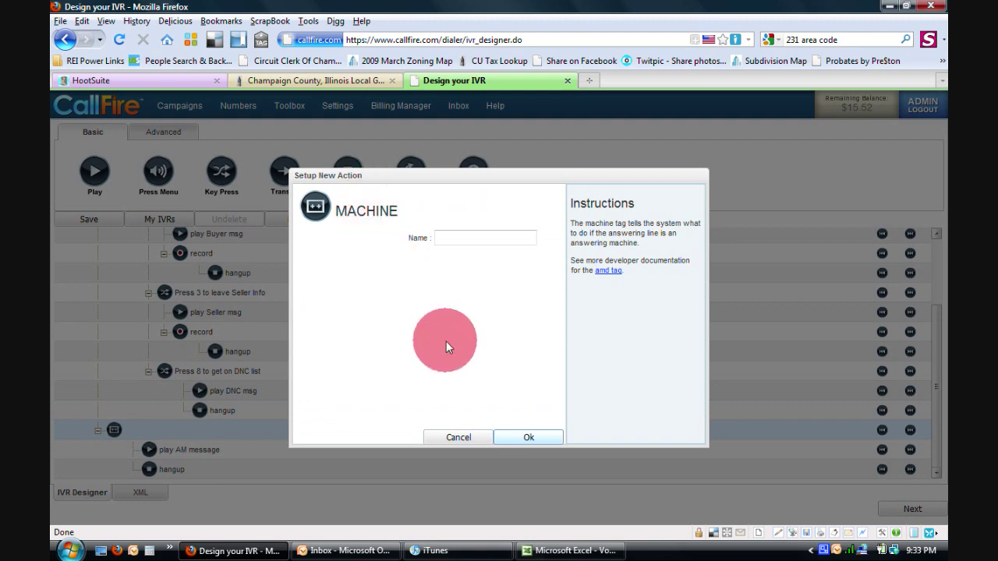
left_click(453, 436)
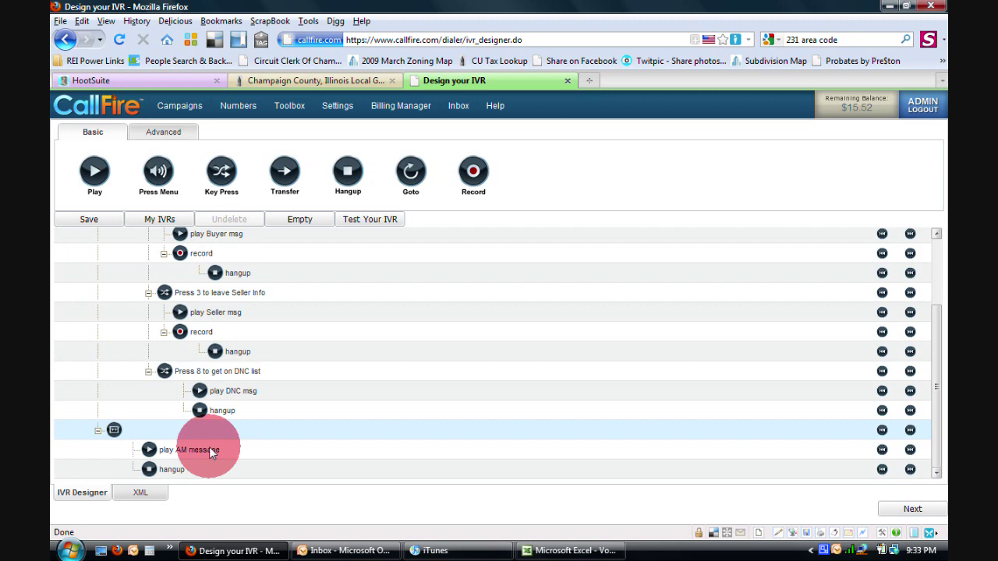
double_click(208, 449)
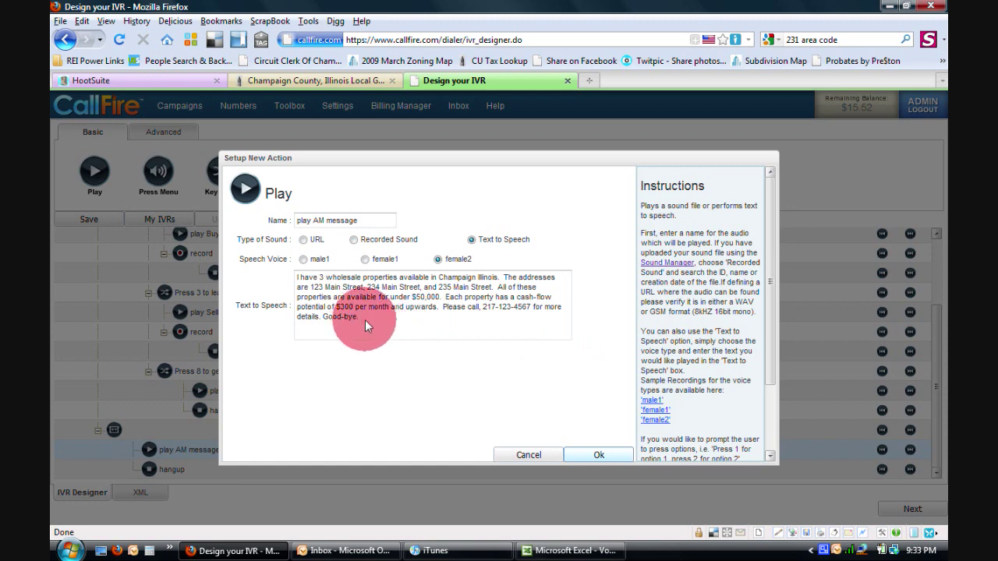
Accept the play AM message text-to-speech settings and start a Test Your IVR call
left_click(581, 459)
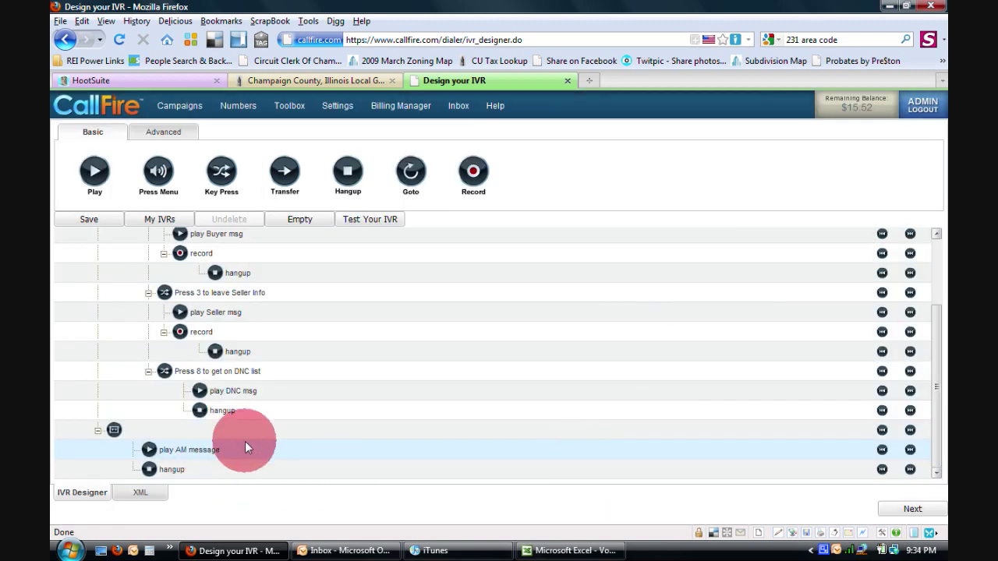
left_click(370, 220)
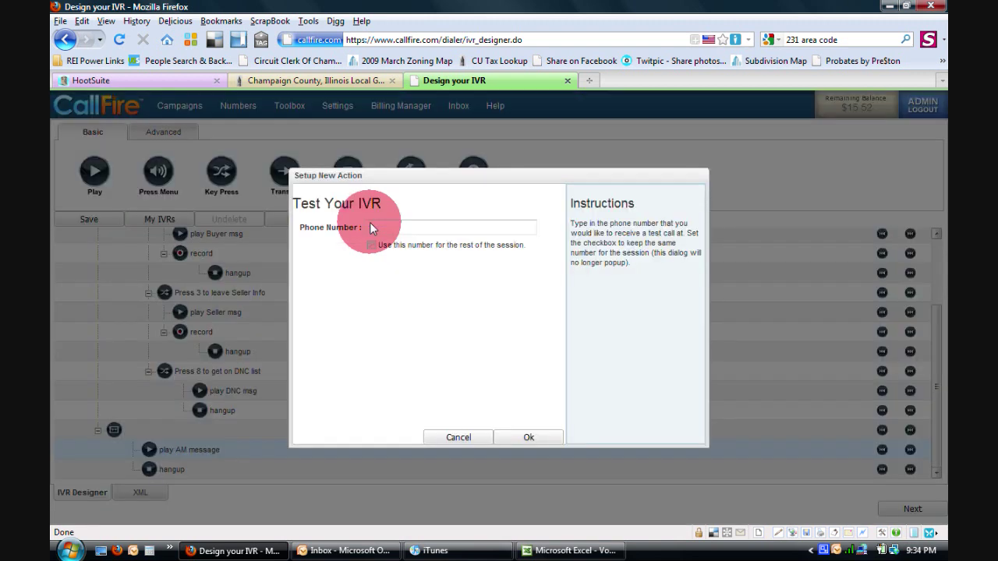
Enter the test phone number, keep it for the session, and send the test call
left_click(378, 228)
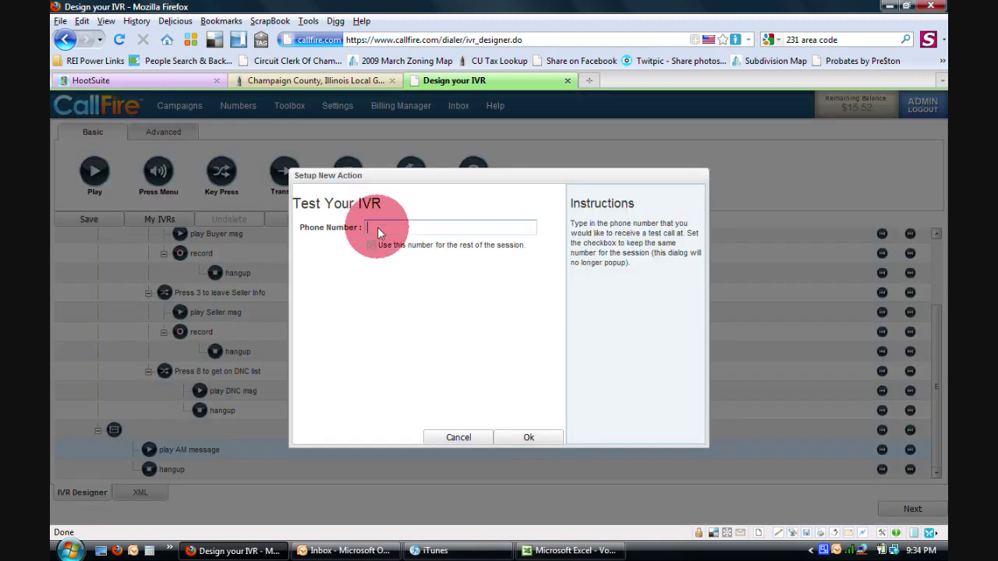
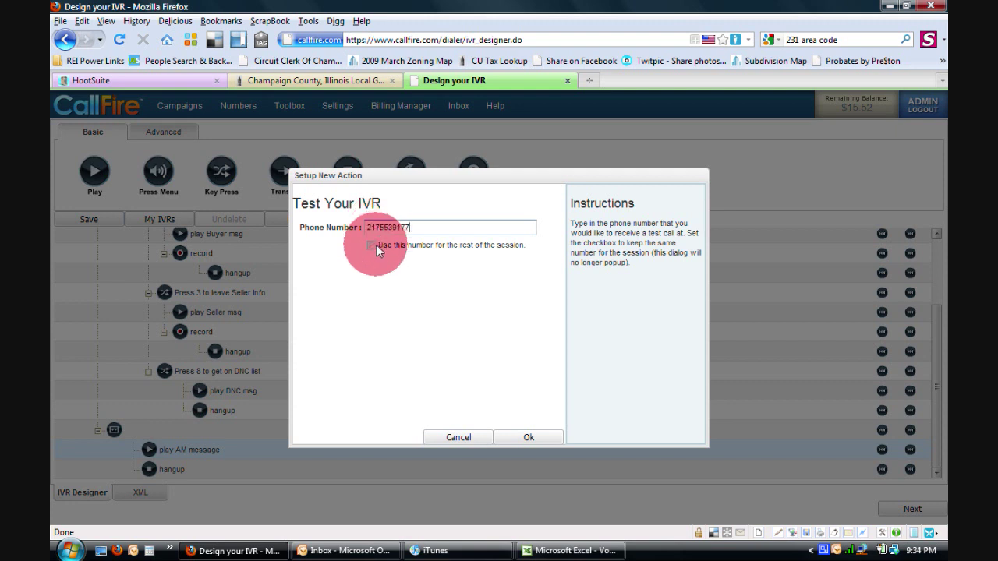
left_click(372, 245)
left_click(532, 439)
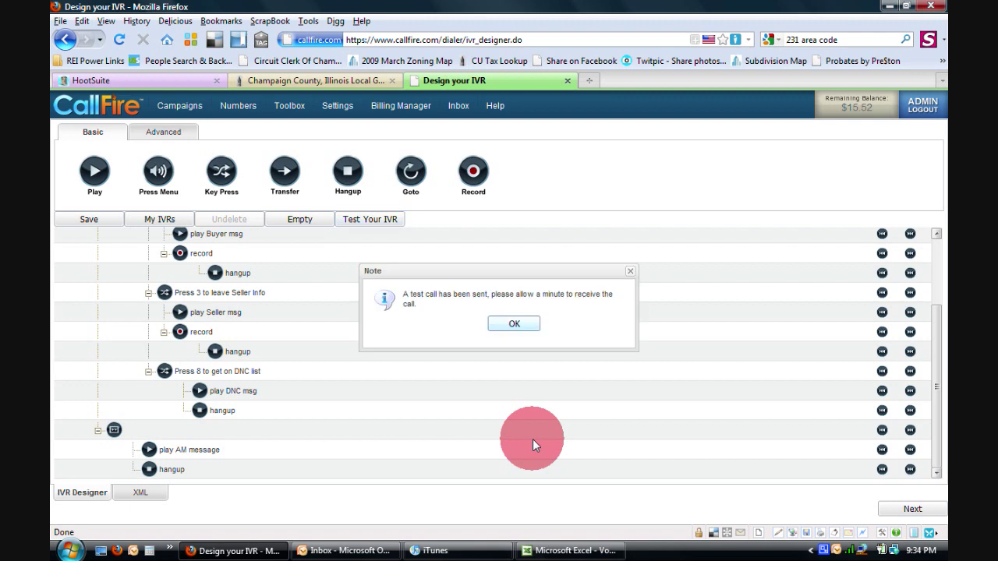
left_click(516, 324)
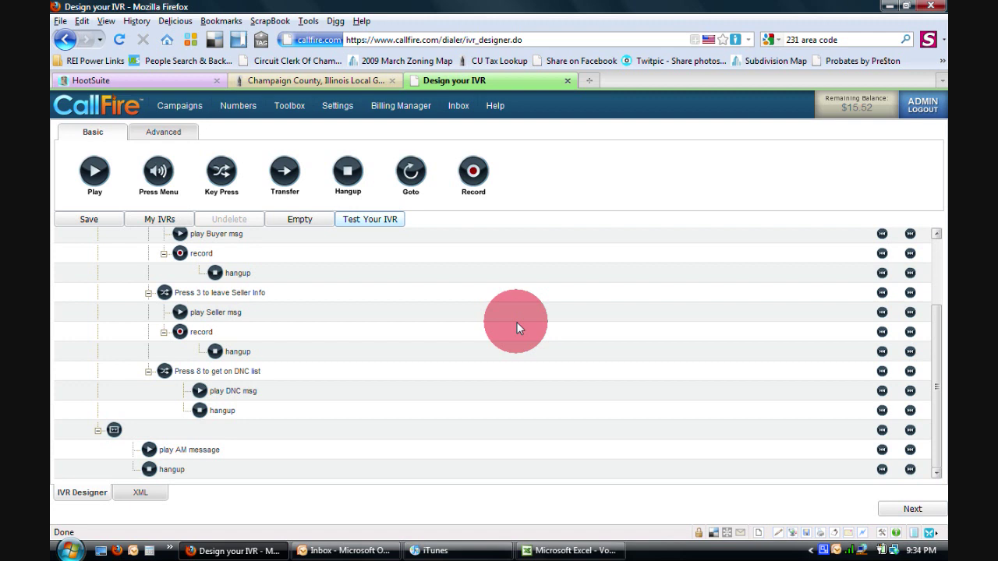
Reopen and cancel the play AM message settings, then send another IVR test call
double_click(174, 446)
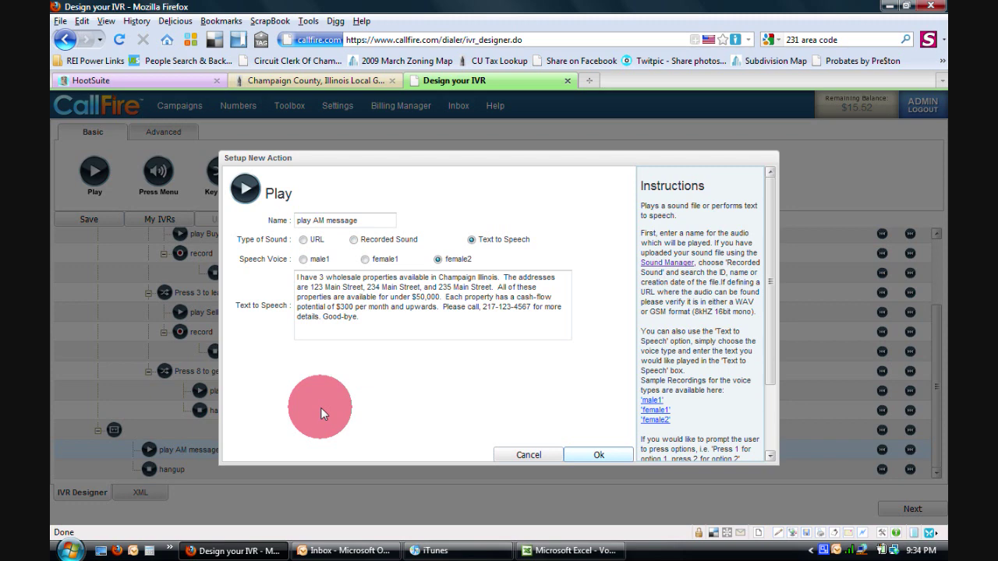
left_click(519, 456)
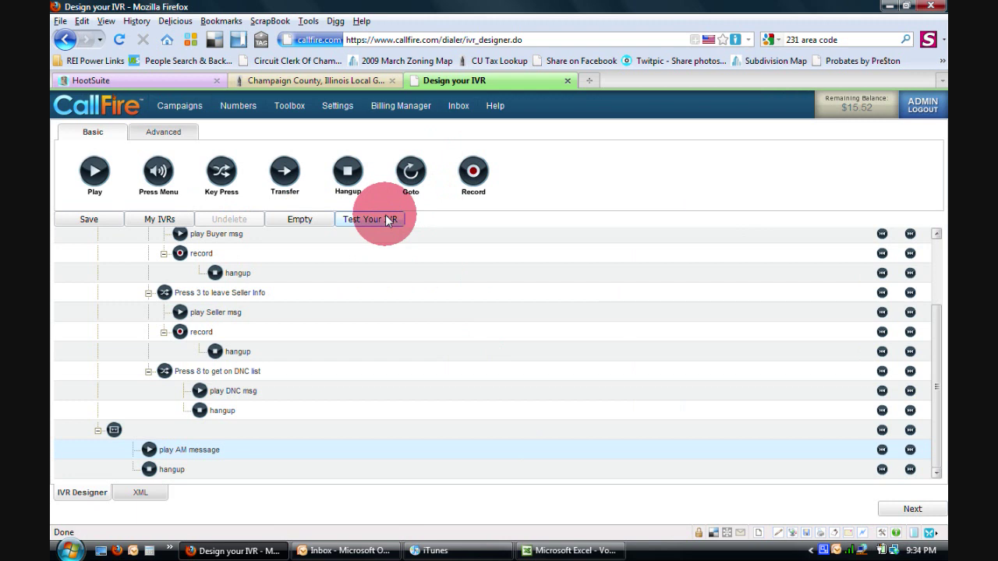
left_click(388, 220)
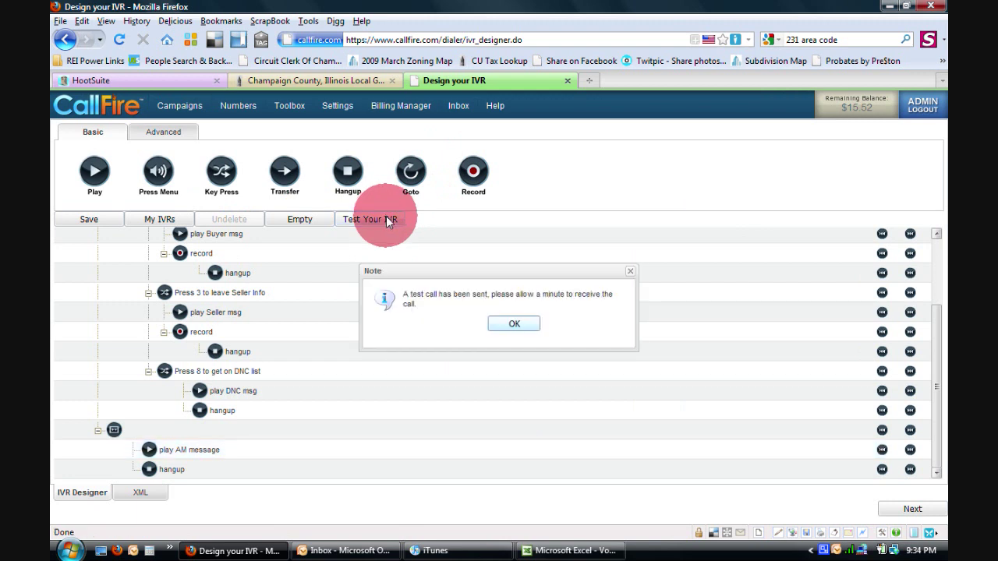
left_click(500, 324)
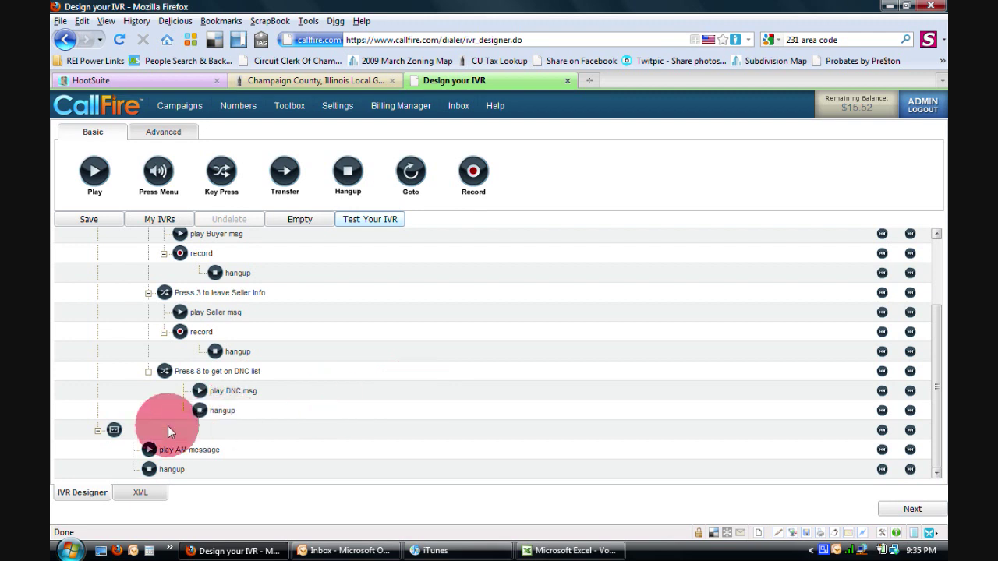
Open the Play setup for 'play AM message' showing its female2 text-to-speech script
left_click(165, 452)
double_click(166, 450)
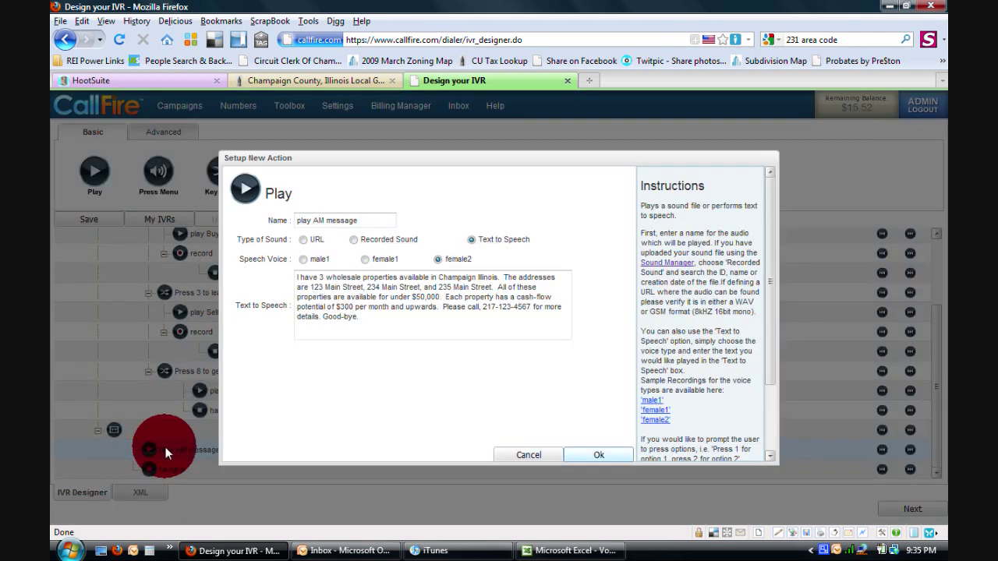